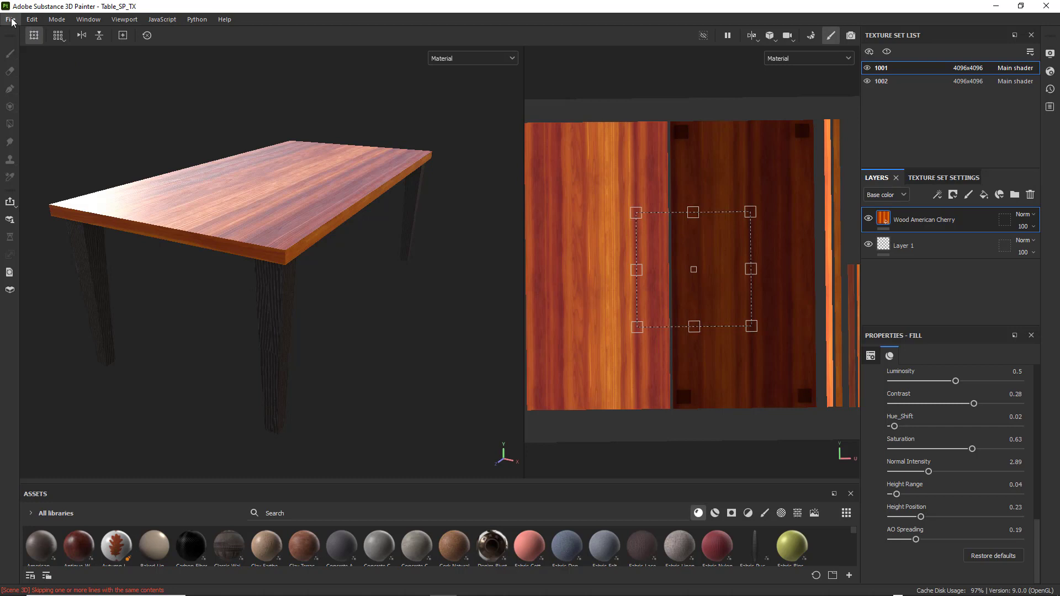
Step: Start a texture export and set its output directory to the sourceimages folder of the Module_01_Table_Chairs project on the KINGSTON (G:) drive
{"action": "left_click", "coordinate": [12, 21]}
{"action": "left_click", "coordinate": [30, 180]}
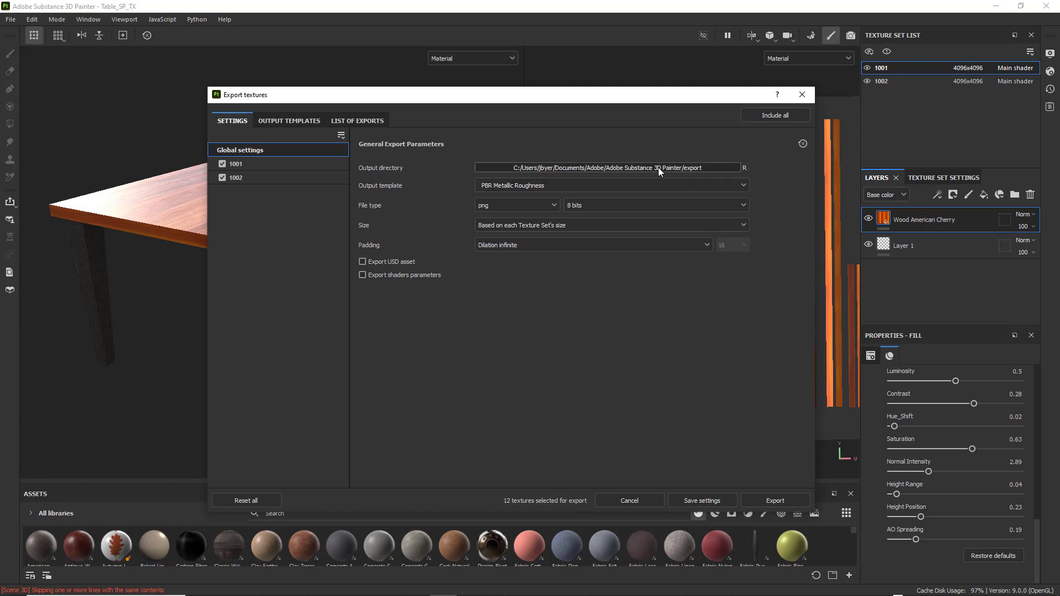
{"action": "left_click", "coordinate": [711, 165]}
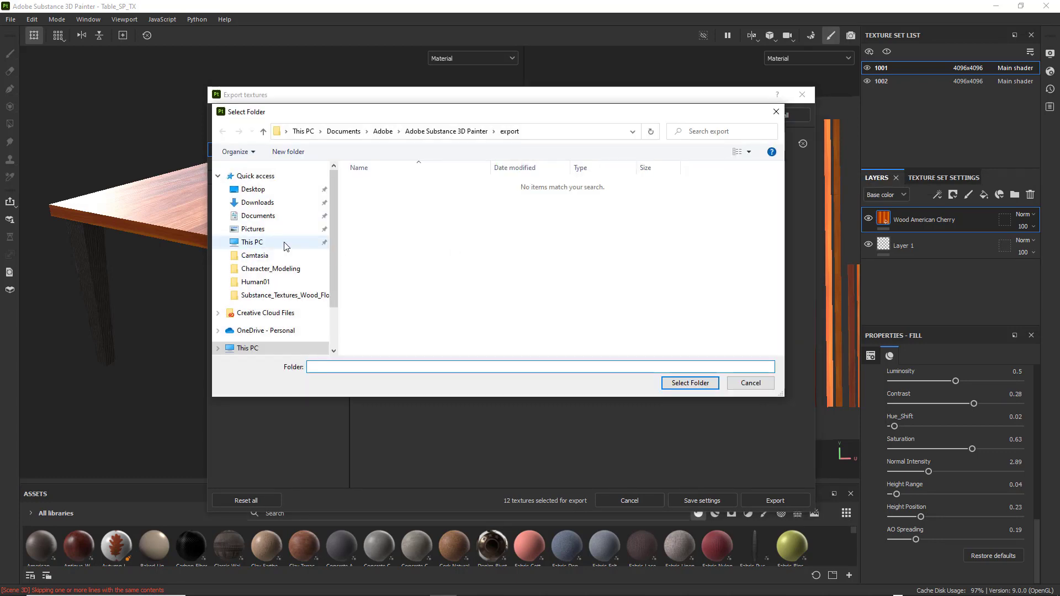
{"action": "scroll", "coordinate": [282, 243], "scroll_direction": "down", "scroll_amount": 3}
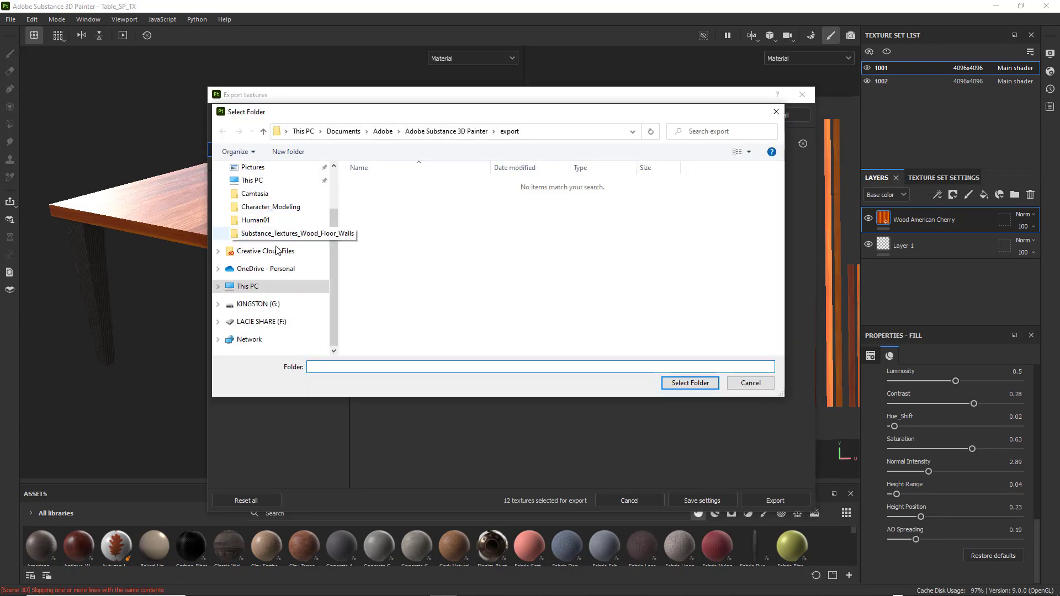
{"action": "left_click", "coordinate": [267, 304]}
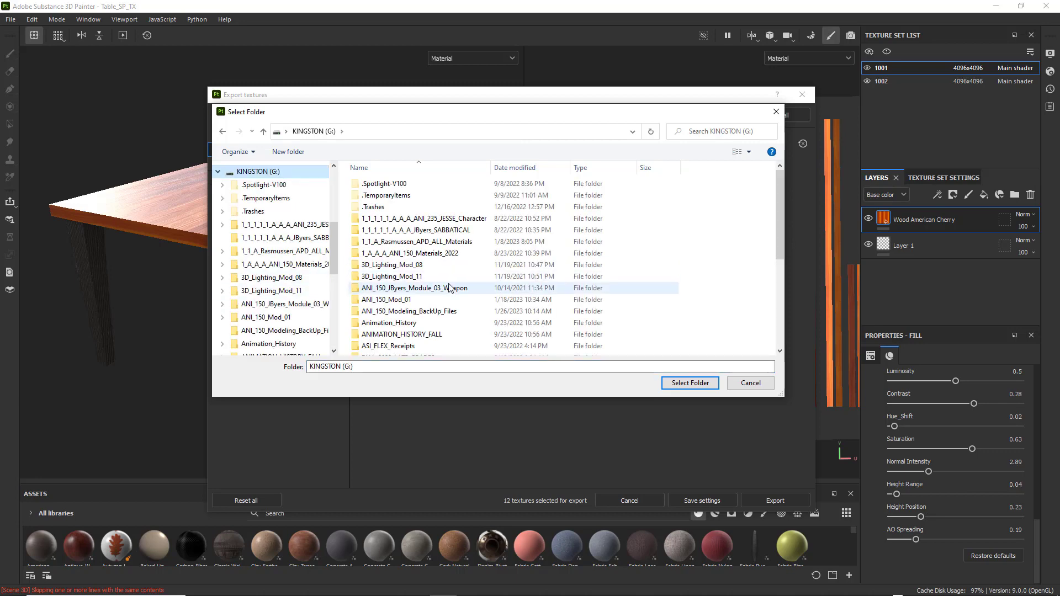
{"action": "scroll", "coordinate": [450, 288], "scroll_direction": "down", "scroll_amount": 2}
{"action": "scroll", "coordinate": [450, 288], "scroll_direction": "down", "scroll_amount": 3}
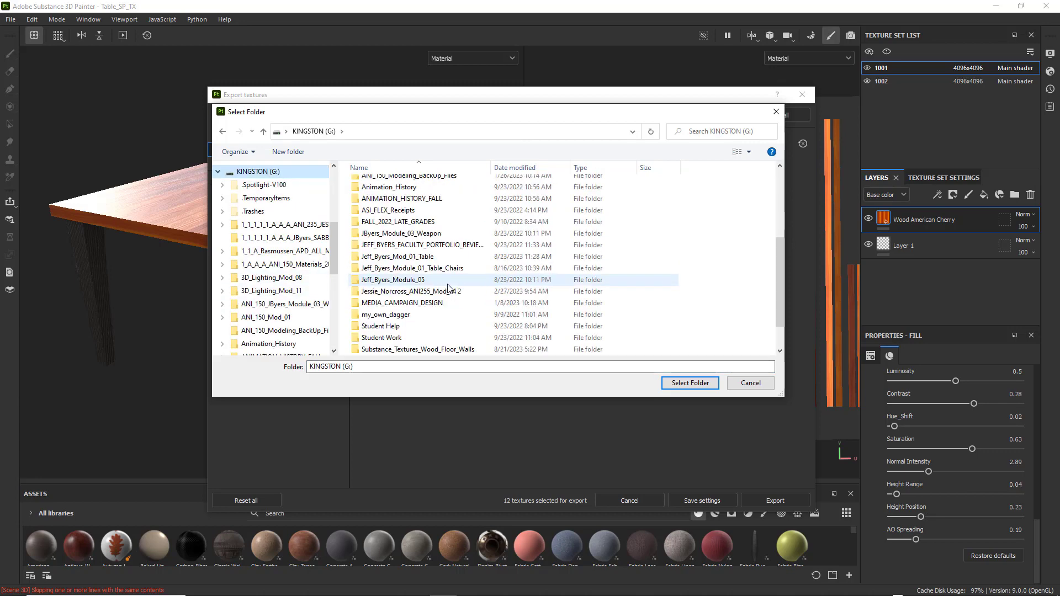
{"action": "scroll", "coordinate": [448, 287], "scroll_direction": "up", "scroll_amount": 1}
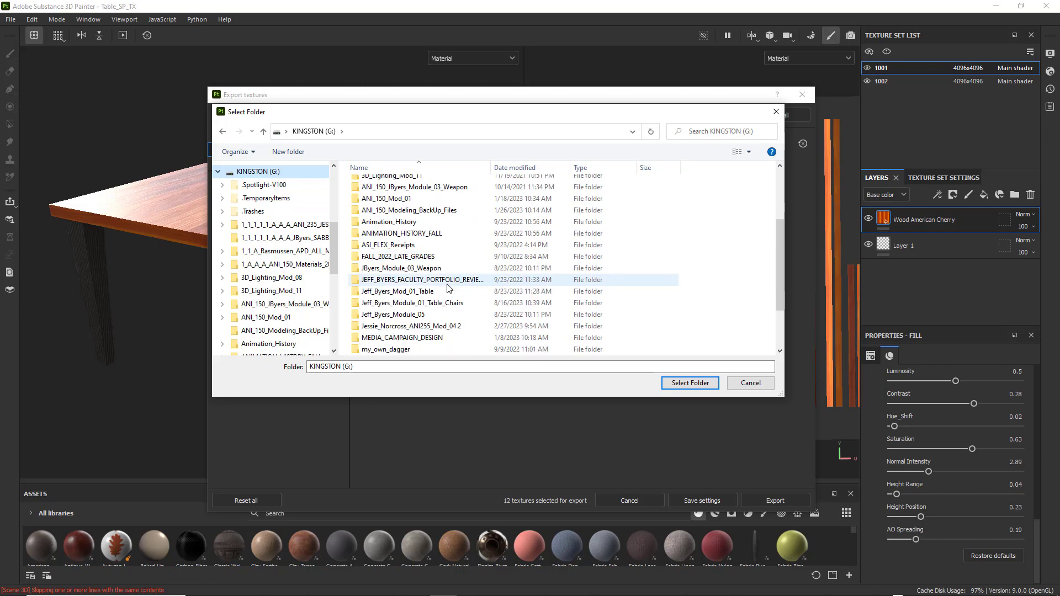
{"action": "left_click", "coordinate": [443, 303]}
{"action": "double_click", "coordinate": [443, 304]}
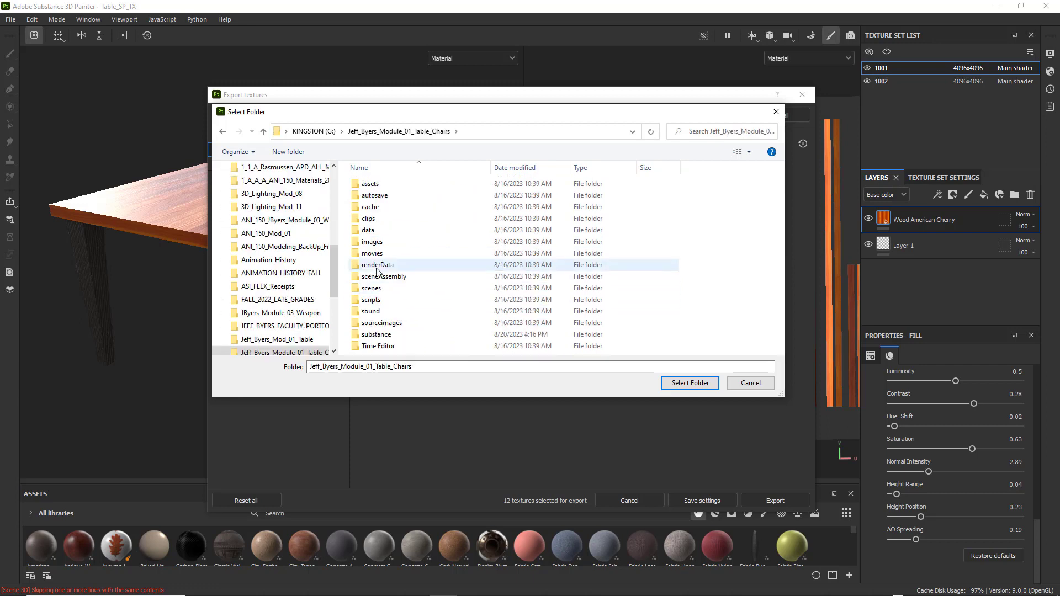
{"action": "left_click", "coordinate": [399, 326]}
{"action": "double_click", "coordinate": [400, 326]}
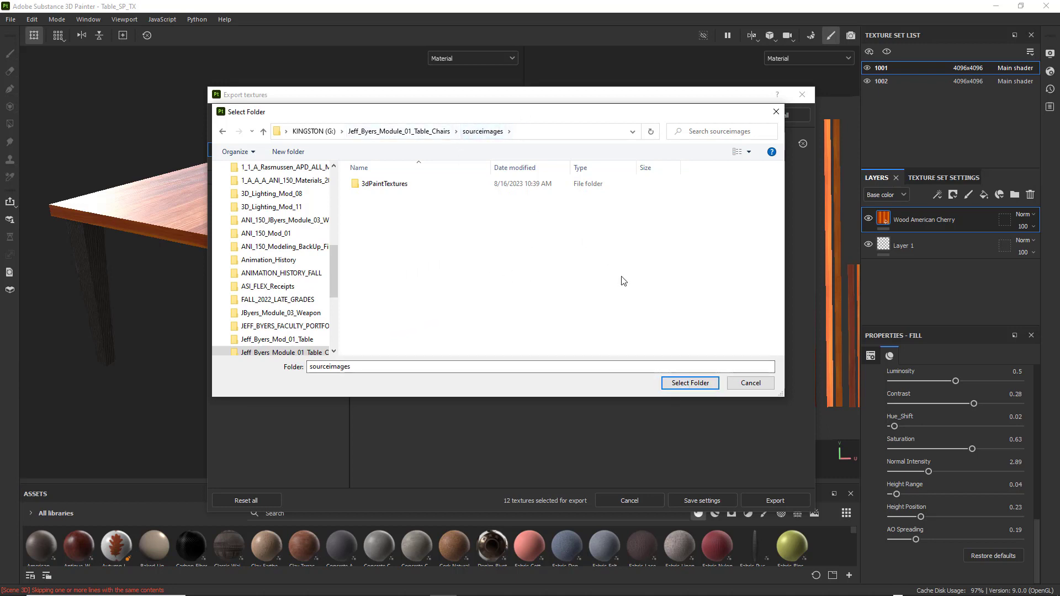
{"action": "left_click", "coordinate": [704, 388]}
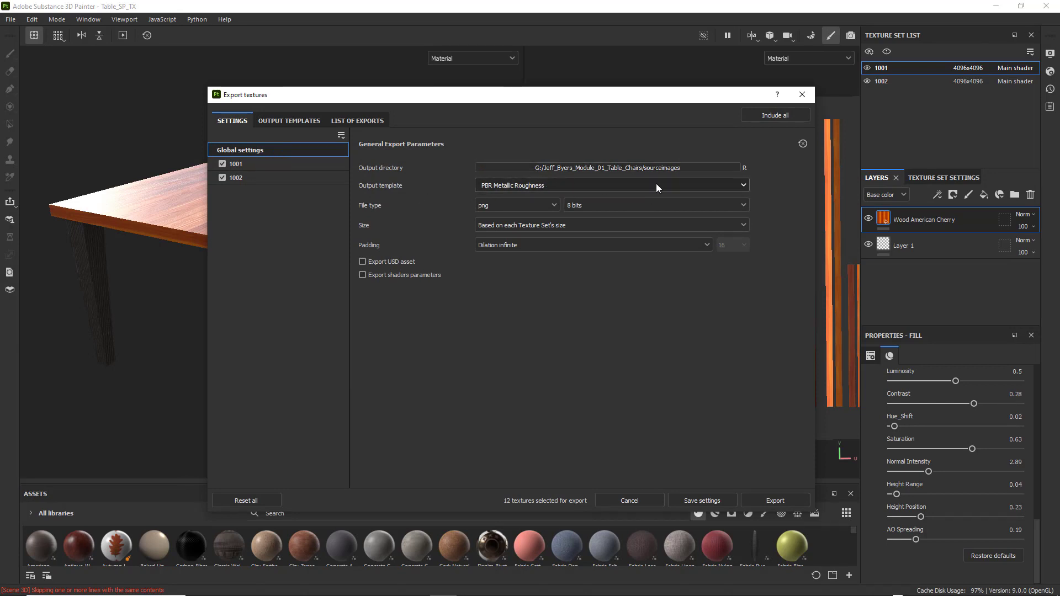
Step: Set the output template to Arnold UDIM Legacy (AiStandard) and the padding to No padding (passthrough)
{"action": "left_click", "coordinate": [743, 185]}
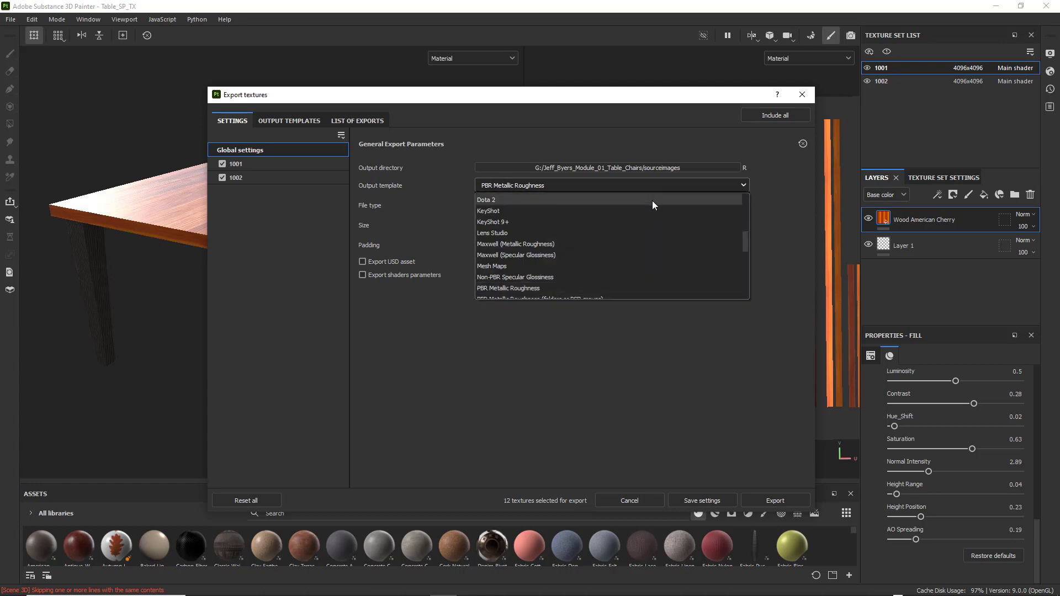
{"action": "scroll", "coordinate": [651, 213], "scroll_direction": "down", "scroll_amount": 2}
{"action": "scroll", "coordinate": [653, 215], "scroll_direction": "down", "scroll_amount": 5}
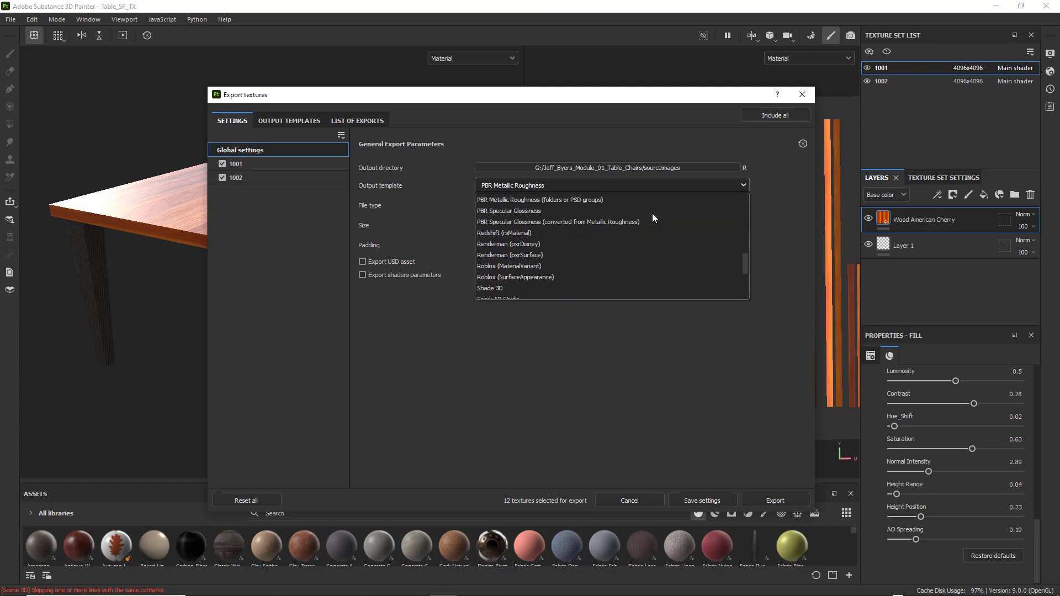
{"action": "scroll", "coordinate": [653, 215], "scroll_direction": "up", "scroll_amount": 8}
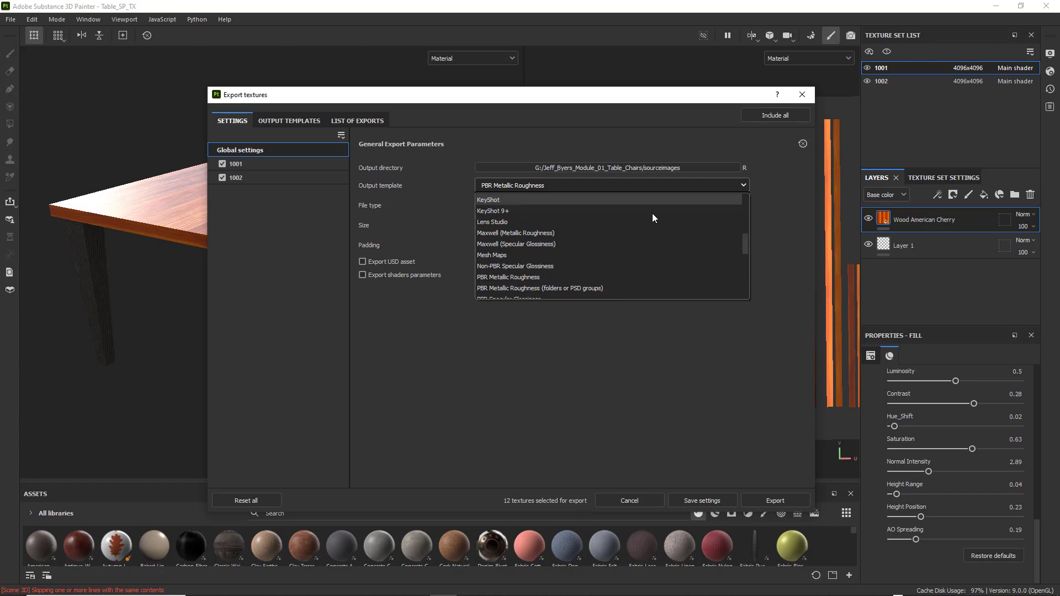
{"action": "scroll", "coordinate": [652, 214], "scroll_direction": "down", "scroll_amount": 3}
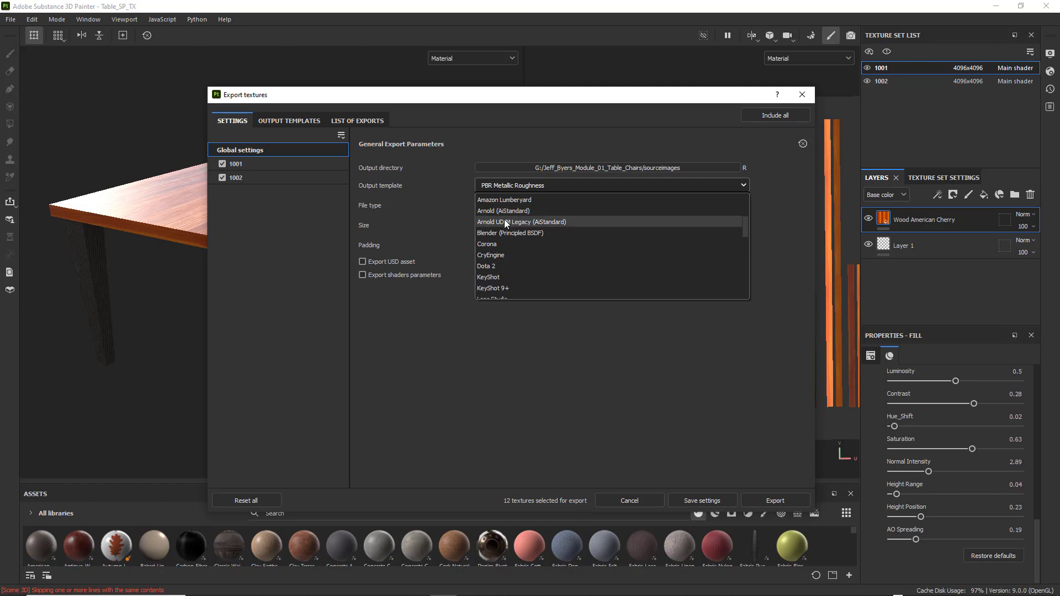
{"action": "scroll", "coordinate": [614, 227], "scroll_direction": "down", "scroll_amount": 4}
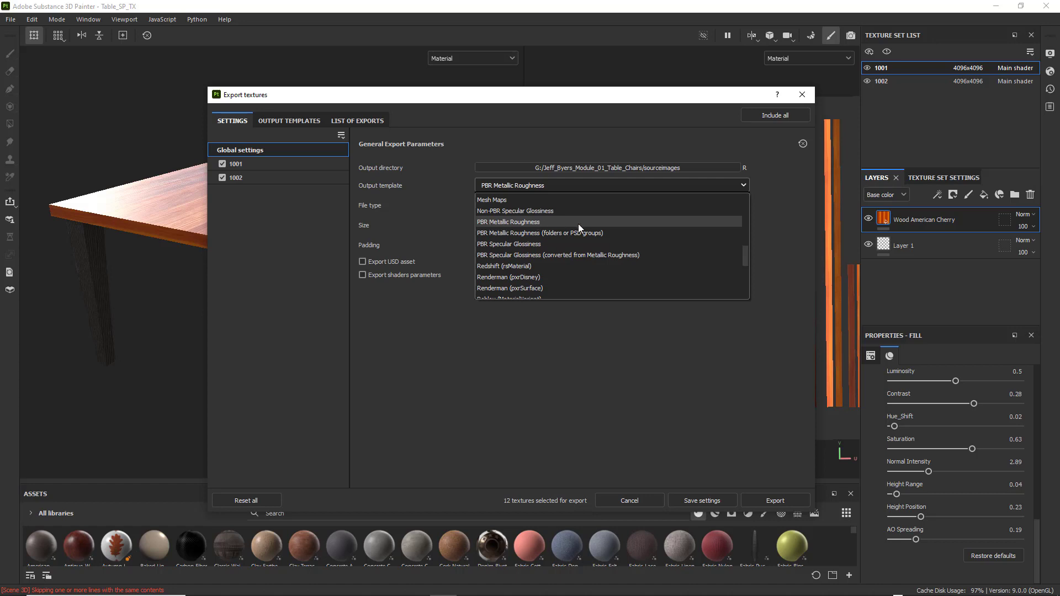
{"action": "scroll", "coordinate": [581, 224], "scroll_direction": "up", "scroll_amount": 4}
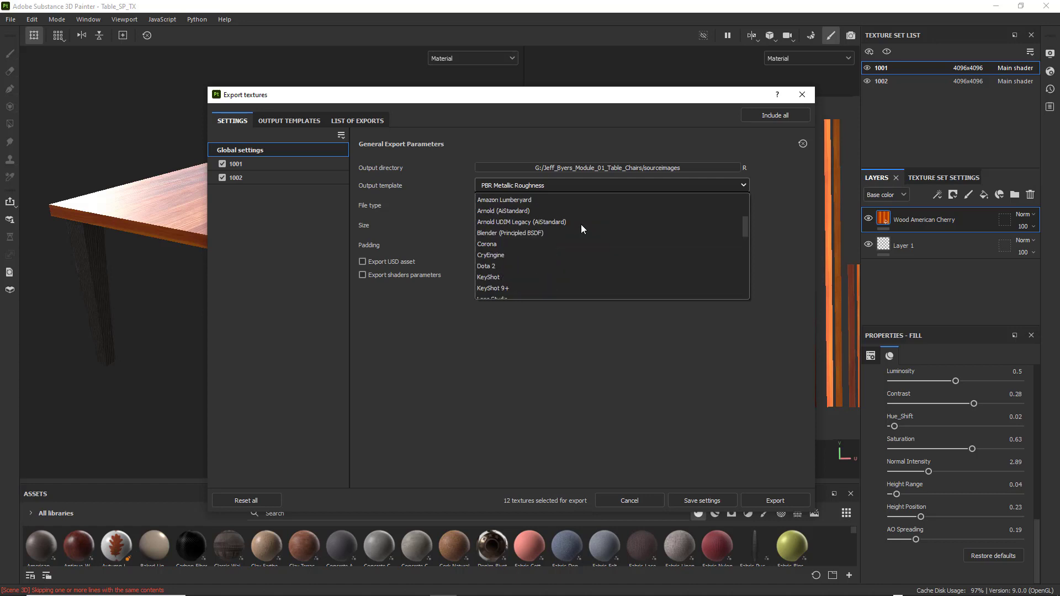
{"action": "left_click", "coordinate": [489, 220]}
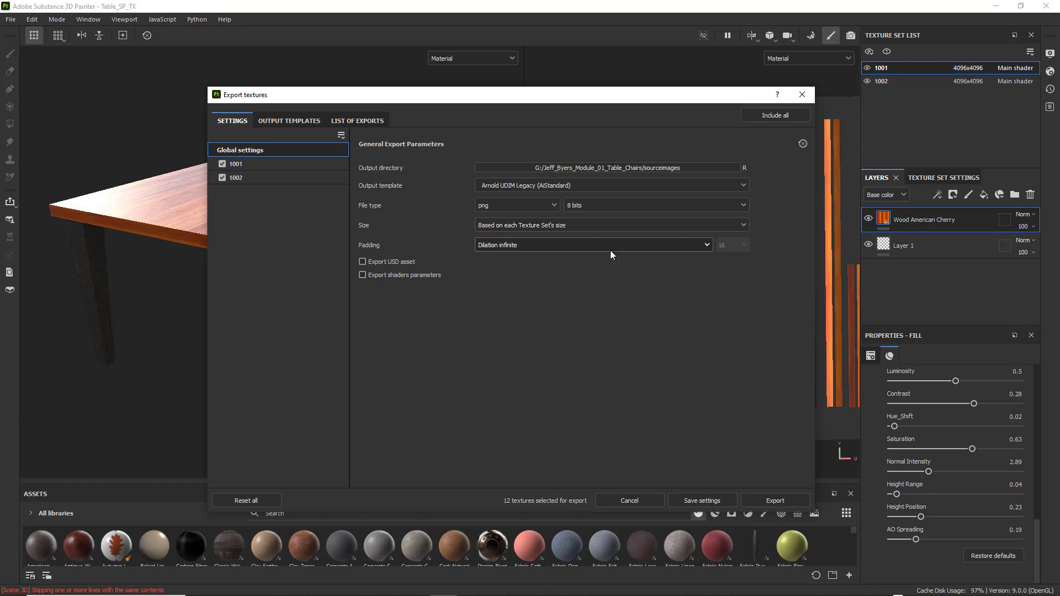
{"action": "left_click", "coordinate": [706, 245]}
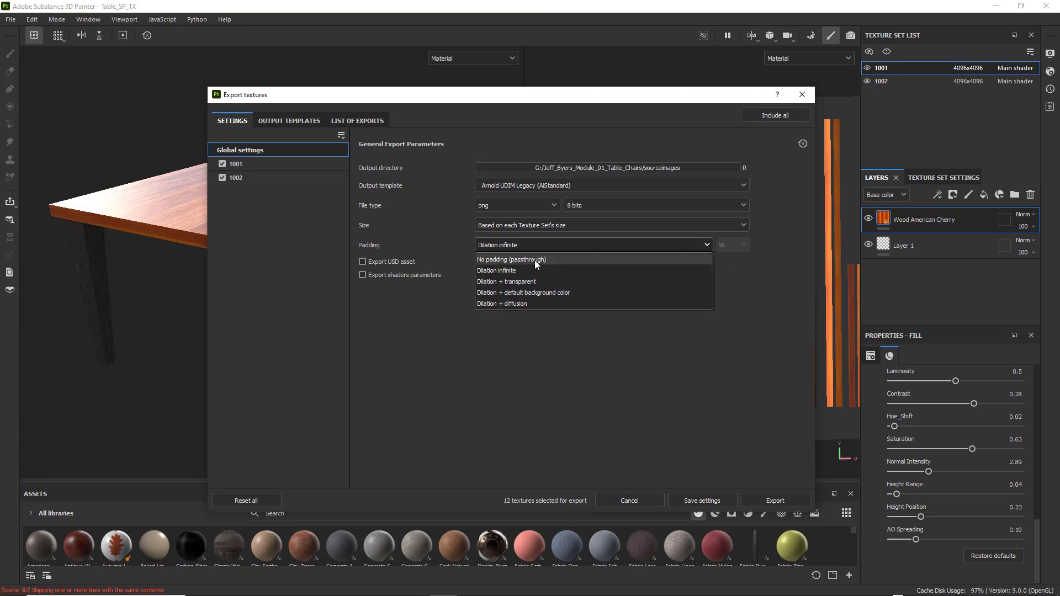
{"action": "left_click", "coordinate": [509, 260]}
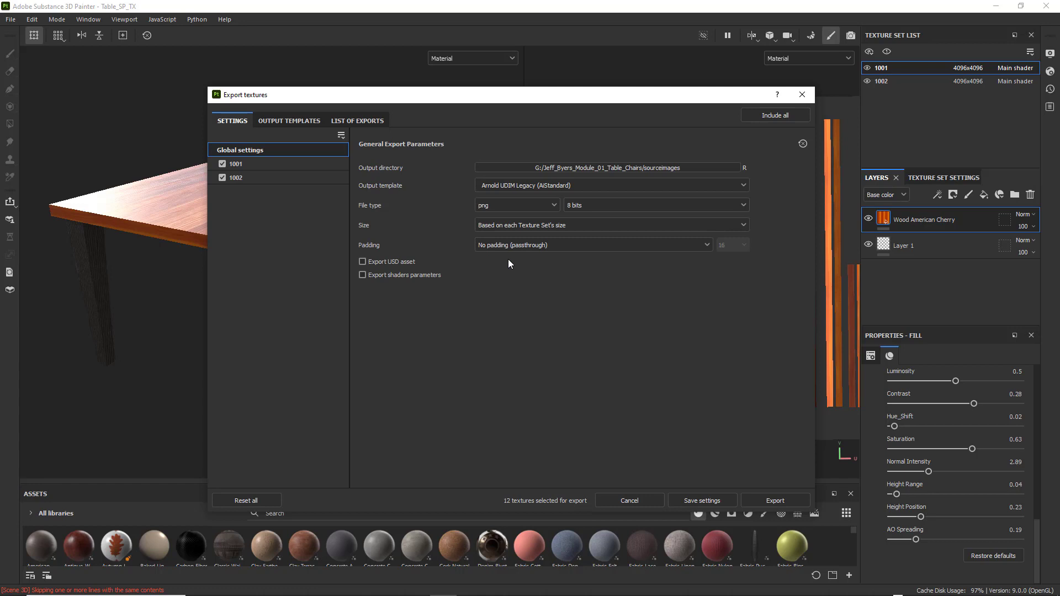
Step: Review the output maps of the Arnold UDIM Legacy (AiStandard) preset, the files listed for export and the general export settings
{"action": "left_click", "coordinate": [277, 121]}
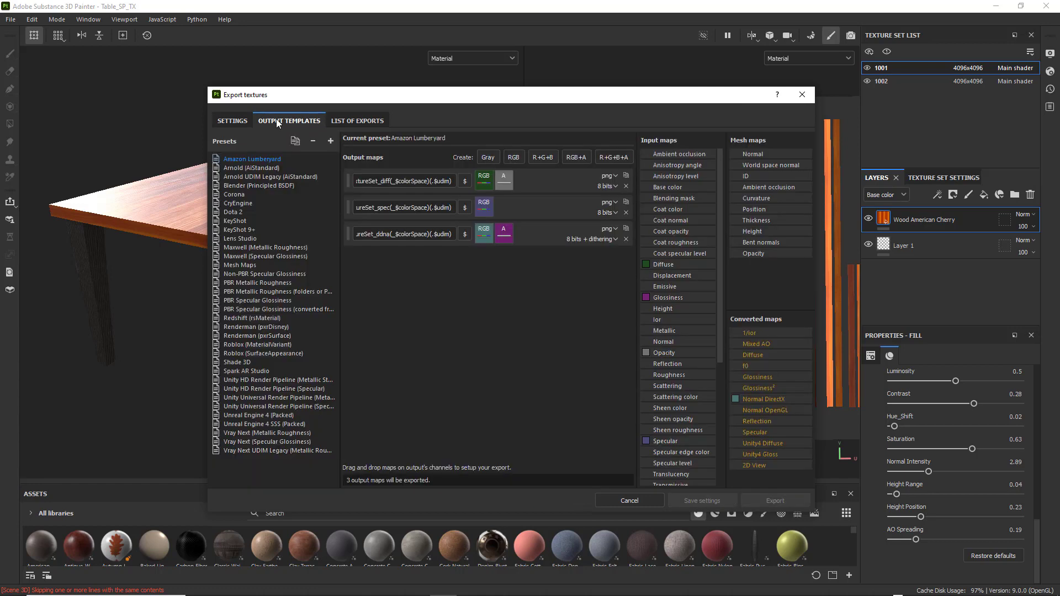
{"action": "left_click", "coordinate": [234, 177]}
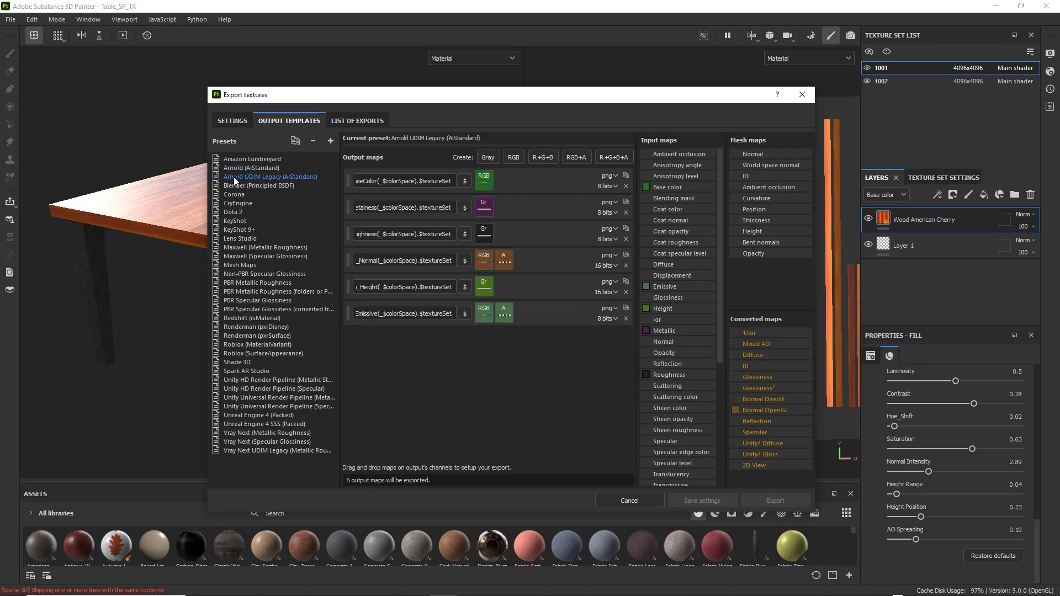
{"action": "left_click", "coordinate": [369, 120]}
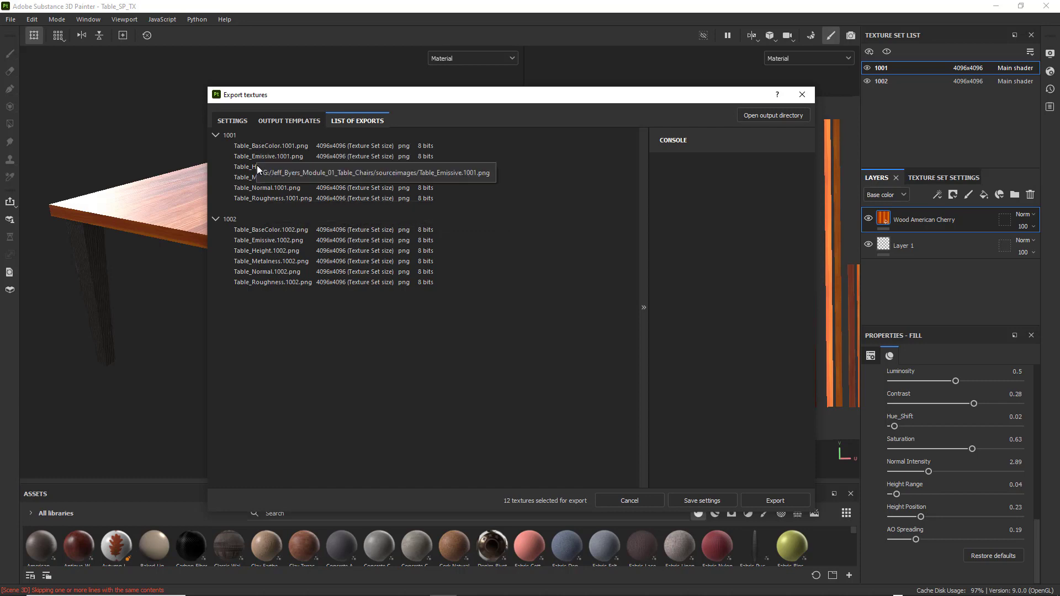
{"action": "left_click", "coordinate": [260, 121]}
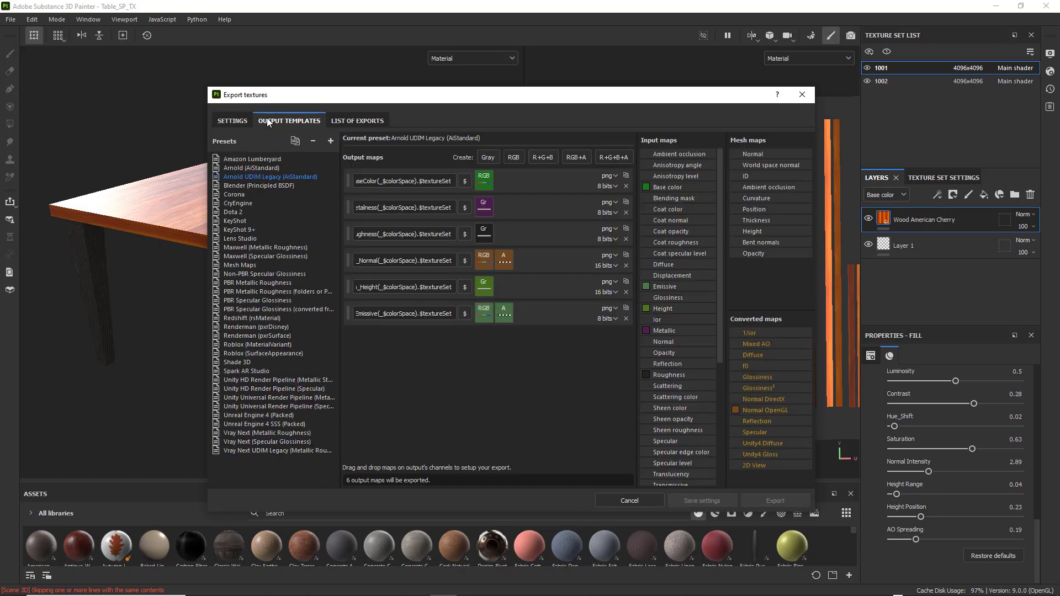
{"action": "left_click", "coordinate": [236, 120]}
{"action": "left_click", "coordinate": [329, 123]}
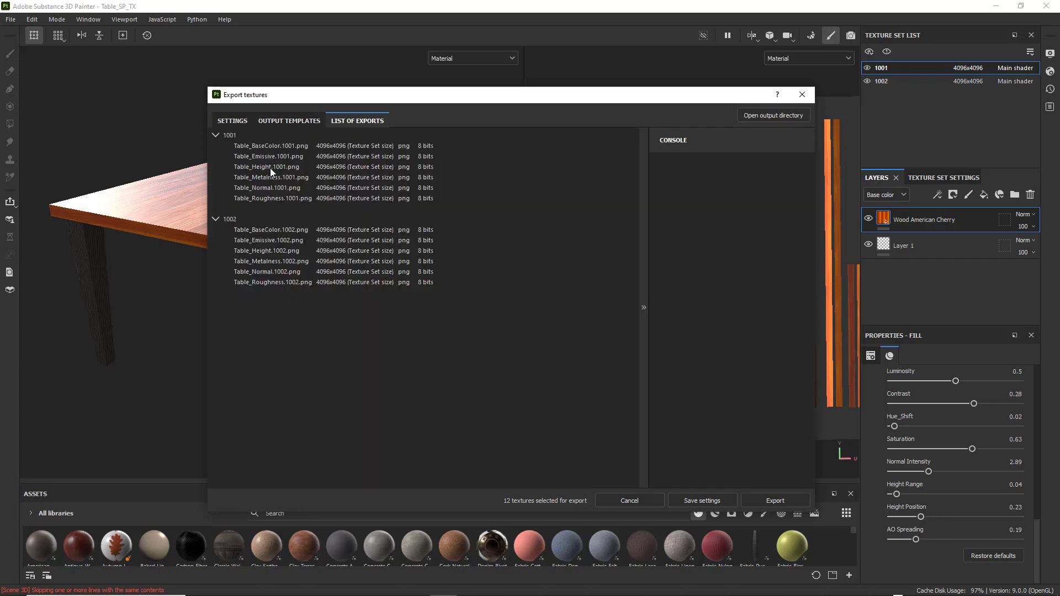
{"action": "left_click", "coordinate": [293, 118]}
{"action": "left_click", "coordinate": [338, 119]}
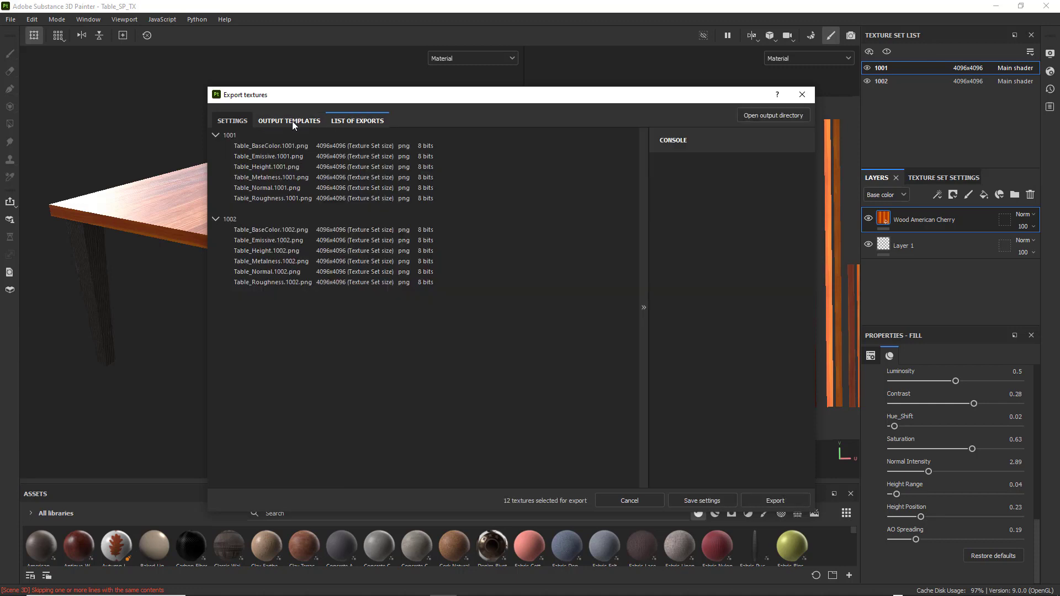
{"action": "left_click", "coordinate": [276, 121]}
{"action": "left_click", "coordinate": [236, 123]}
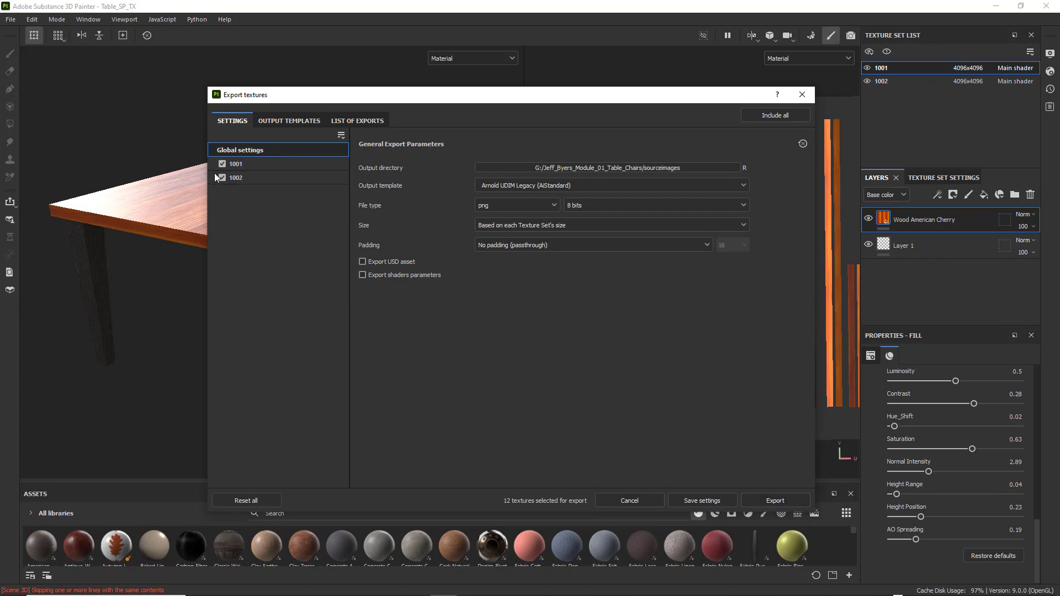
Step: Remove the Emissive output map from the Arnold UDIM Legacy (AiStandard) preset
{"action": "left_click", "coordinate": [271, 124]}
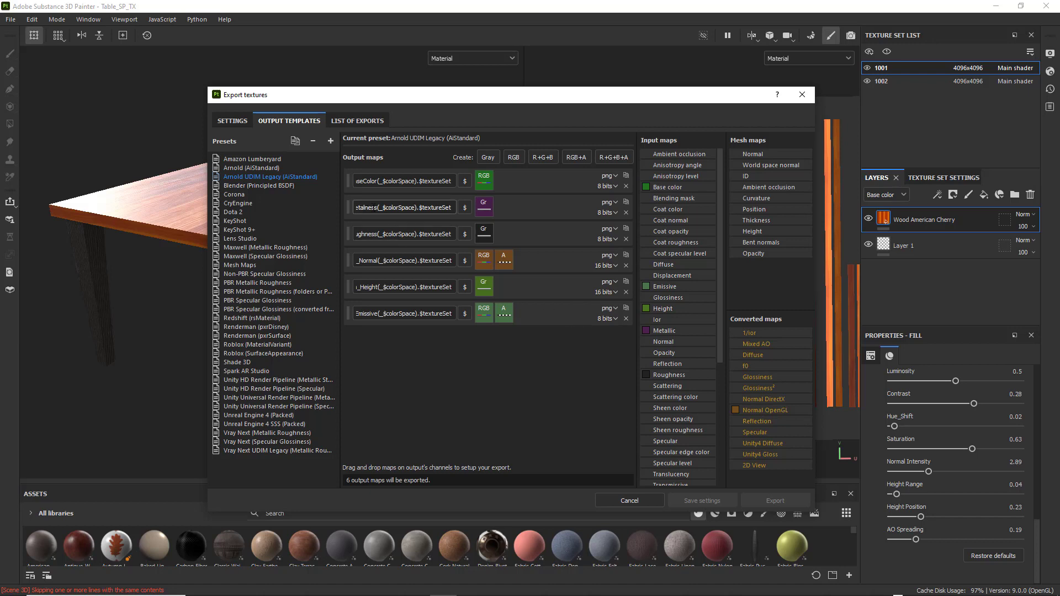
{"action": "left_click", "coordinate": [368, 181]}
{"action": "left_click_drag", "start_coordinate": [358, 181], "coordinate": [347, 313]}
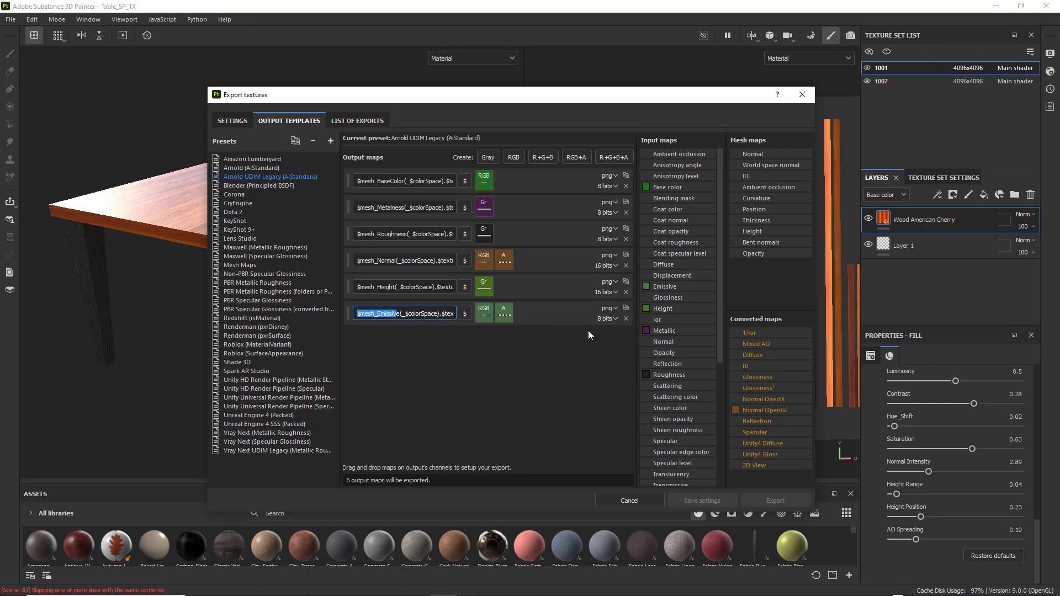
{"action": "left_click", "coordinate": [626, 319]}
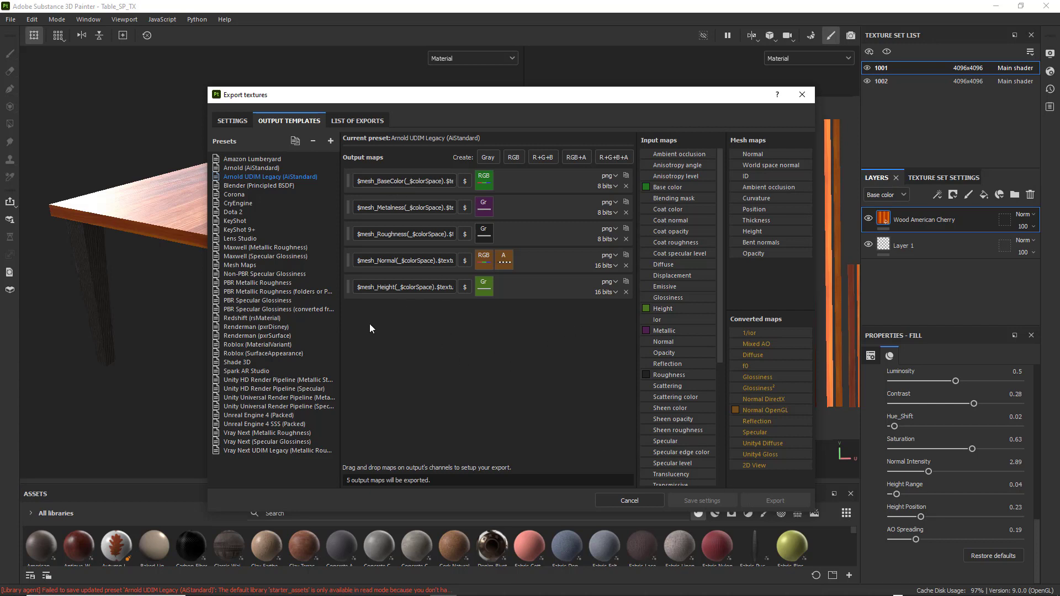
Step: Check the export list and general settings, and export the textures for sets 1001 and 1002
{"action": "left_click", "coordinate": [357, 122]}
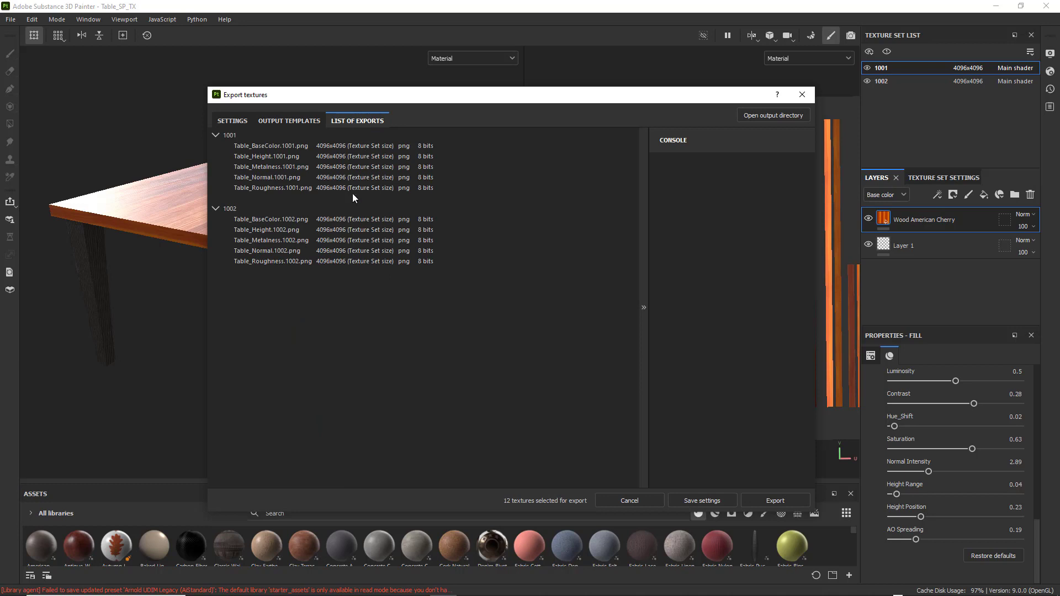
{"action": "left_click", "coordinate": [234, 122]}
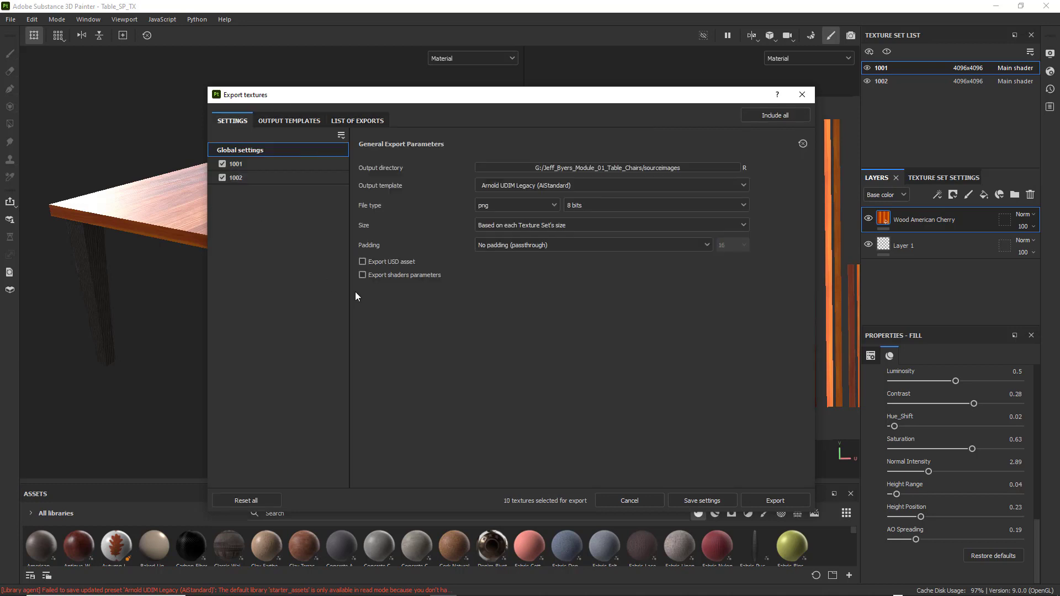
{"action": "left_click", "coordinate": [772, 500]}
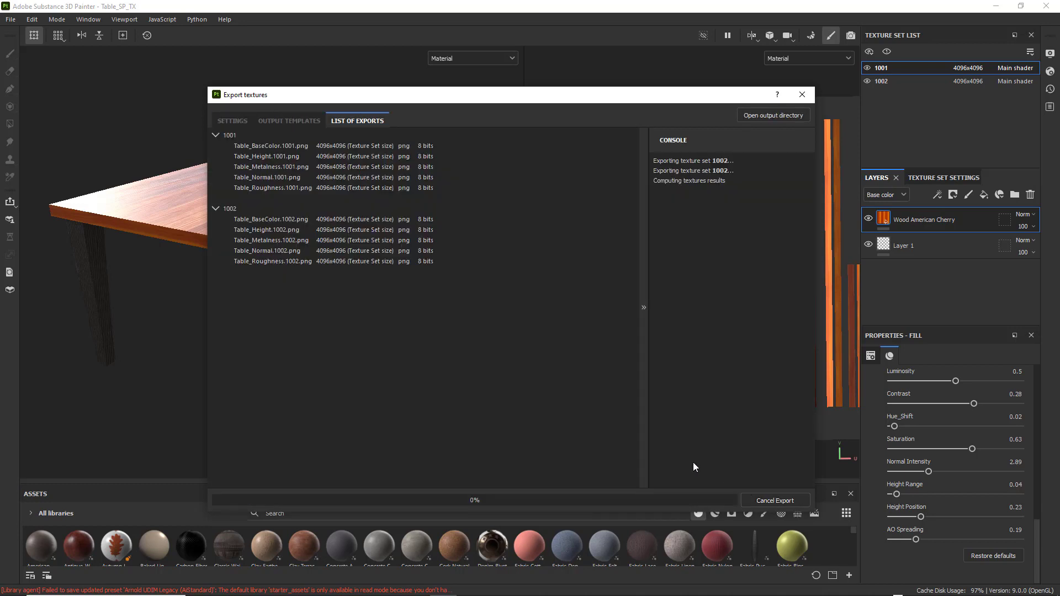